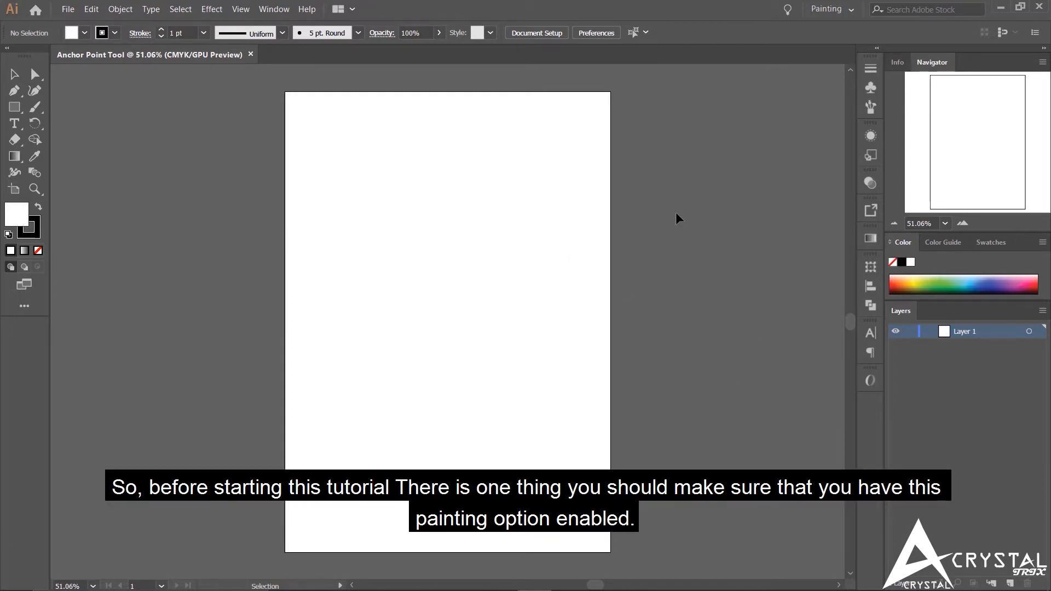
{"action": "left_click", "coordinate": [830, 8]}
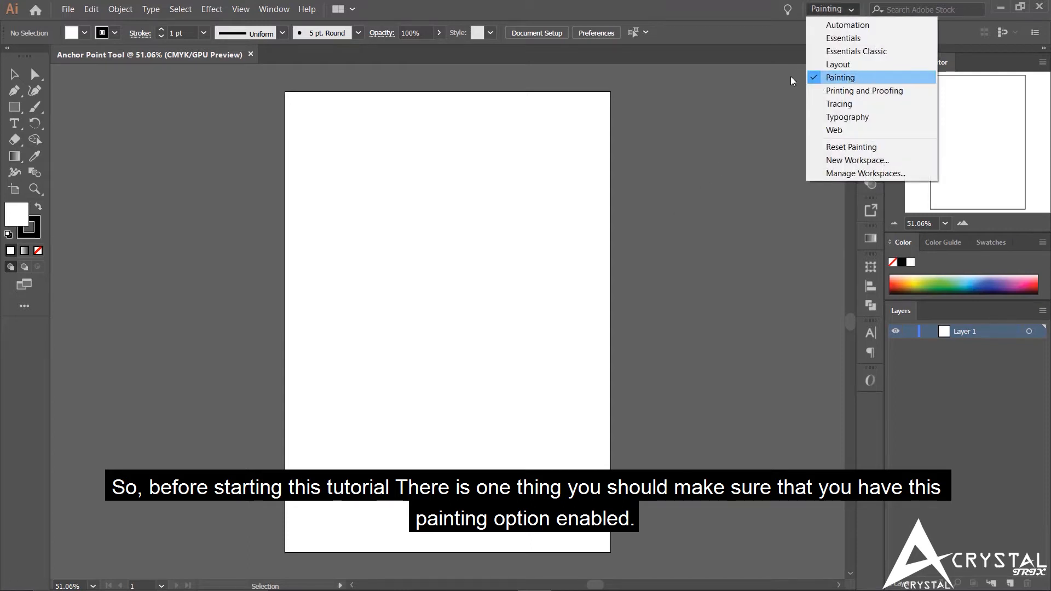
{"action": "left_click", "coordinate": [696, 123]}
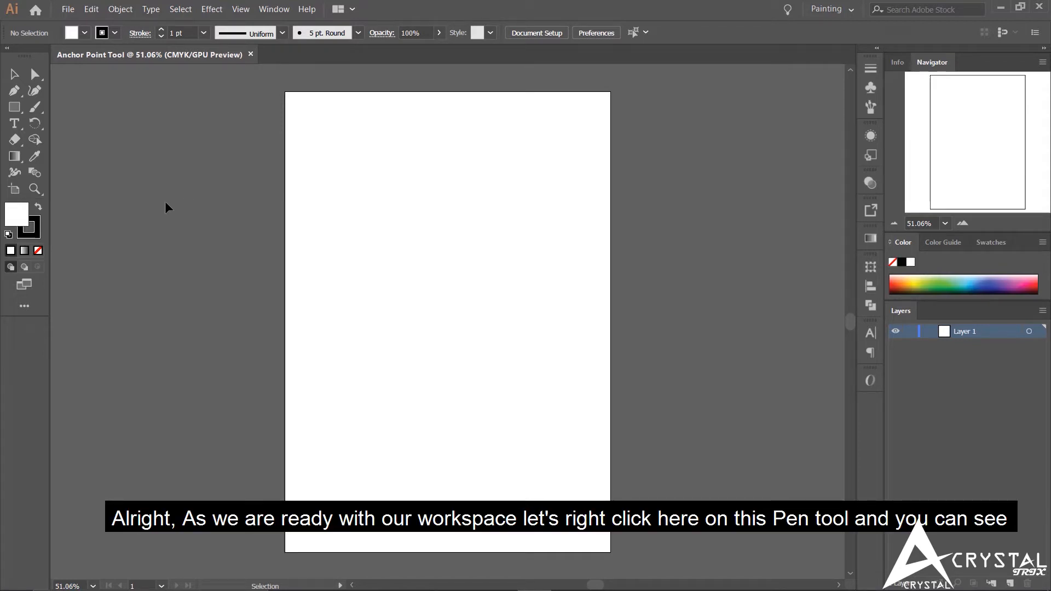
{"action": "right_click", "coordinate": [14, 91]}
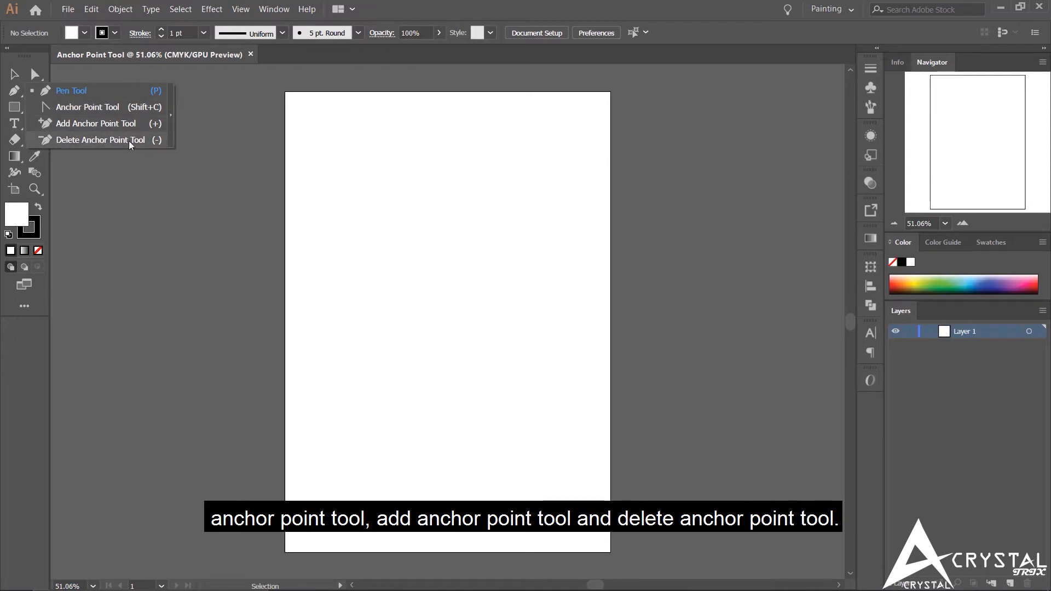
{"action": "left_click", "coordinate": [132, 181]}
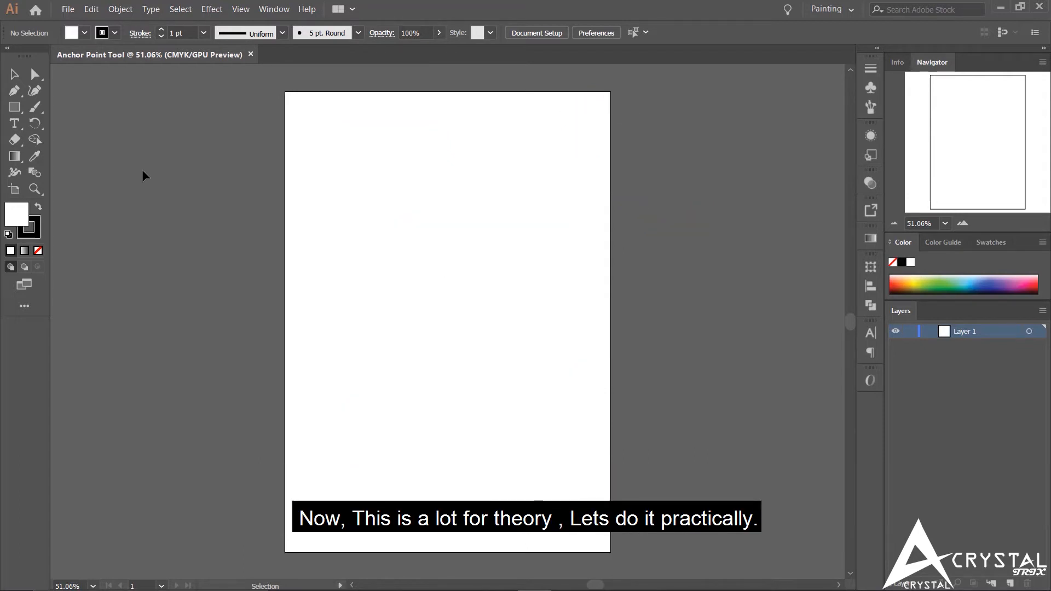
- Draw a rectangle about 6.28 by 3.01 in on the upper page and place a copy directly below it on the lower page
{"action": "left_click", "coordinate": [18, 109]}
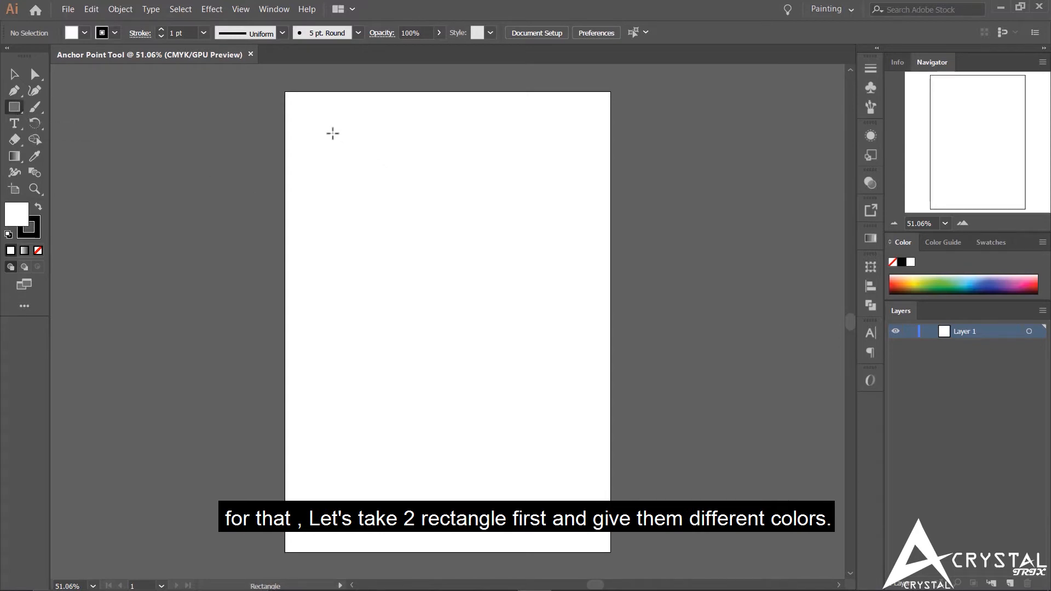
{"action": "left_click_drag", "start_coordinate": [332, 133], "coordinate": [579, 252]}
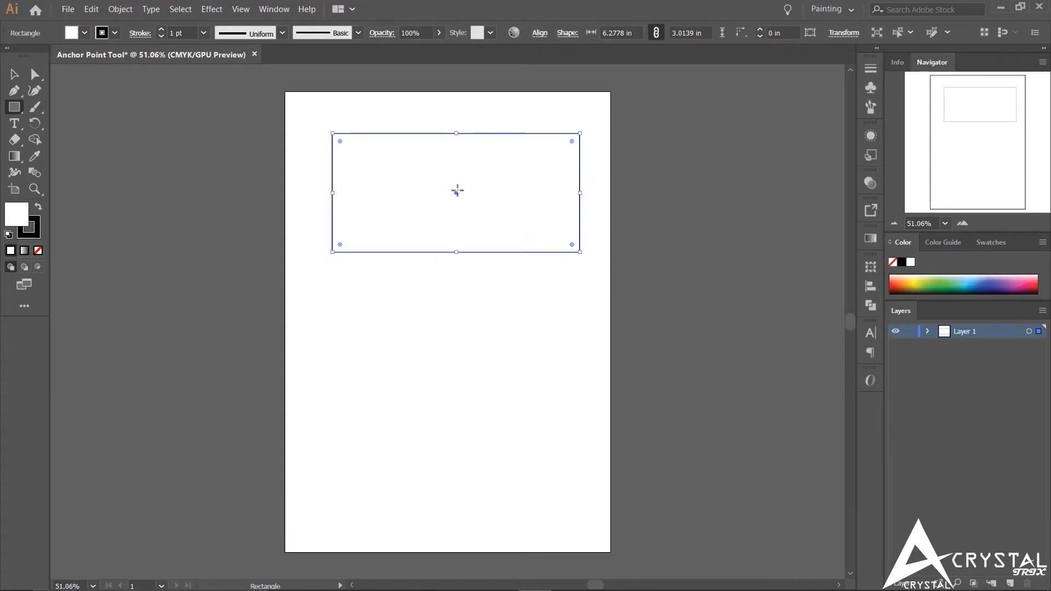
{"action": "left_click", "coordinate": [15, 74]}
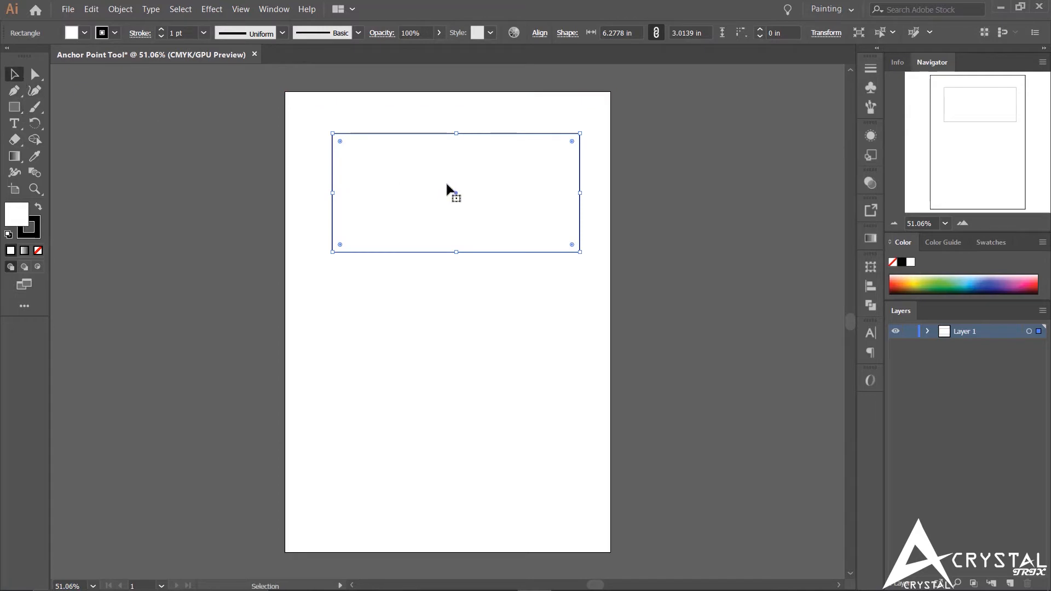
{"action": "left_click_drag", "start_coordinate": [465, 189], "coordinate": [460, 432]}
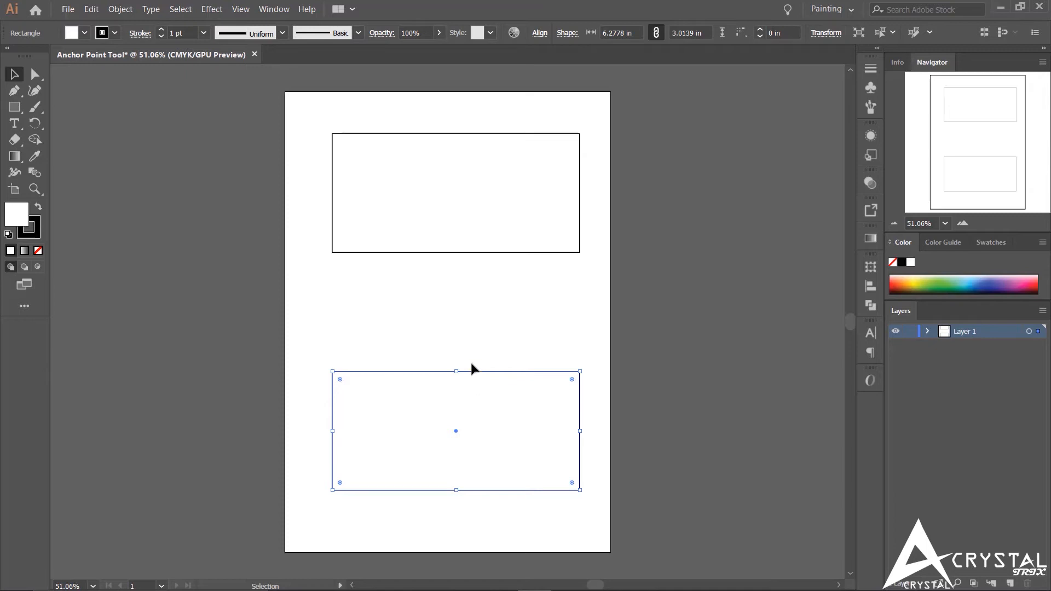
- Fill the lower rectangle with green and the upper rectangle with pink
{"action": "left_click", "coordinate": [86, 33]}
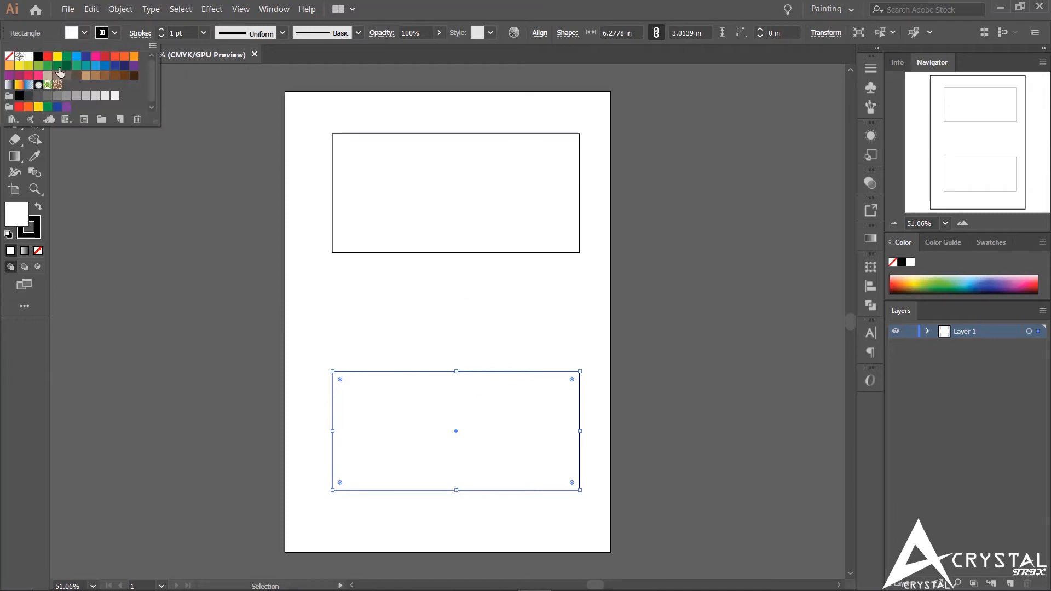
{"action": "left_click", "coordinate": [57, 66]}
{"action": "left_click", "coordinate": [398, 176]}
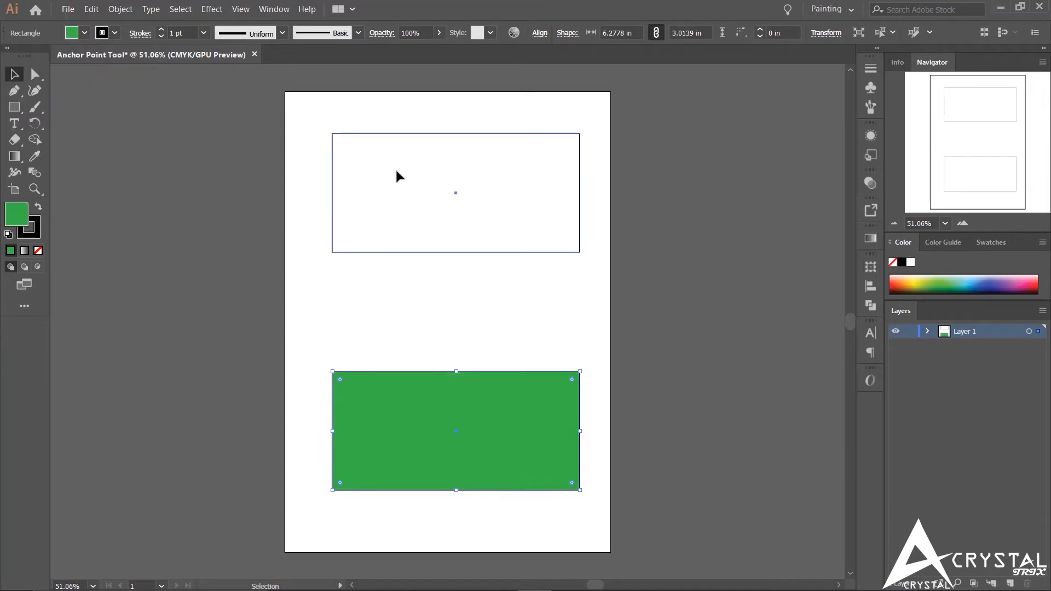
{"action": "left_click", "coordinate": [397, 172]}
{"action": "left_click", "coordinate": [85, 33]}
{"action": "left_click", "coordinate": [96, 57]}
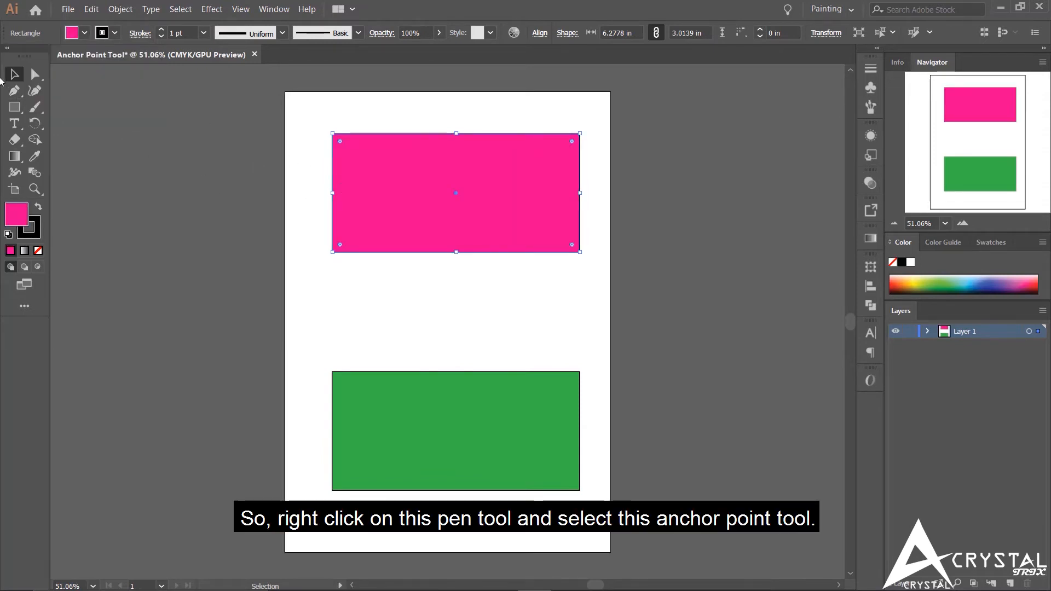
- Using the Anchor Point tool, pull curve handles from the pink rectangle's lower-left corner and bend its top edge into a downward curve
{"action": "right_click", "coordinate": [13, 90]}
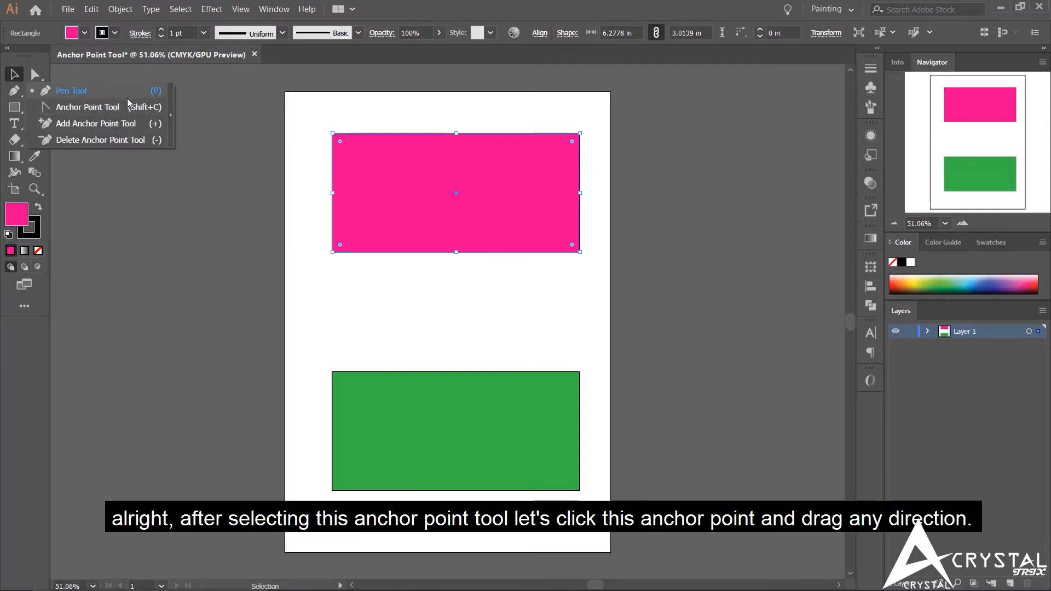
{"action": "left_click", "coordinate": [147, 107]}
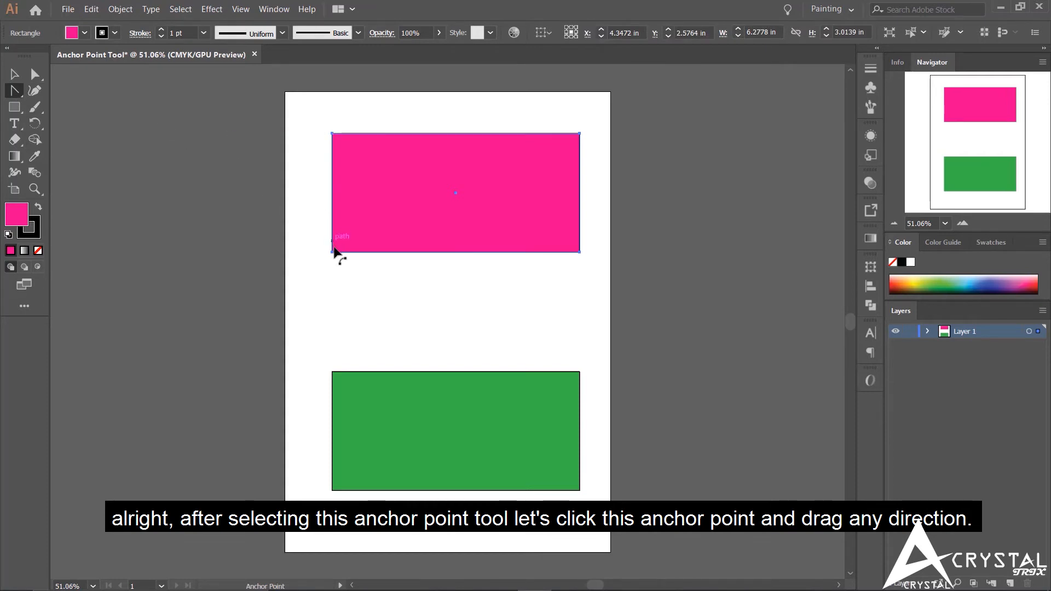
{"action": "left_click_drag", "start_coordinate": [332, 253], "coordinate": [434, 336]}
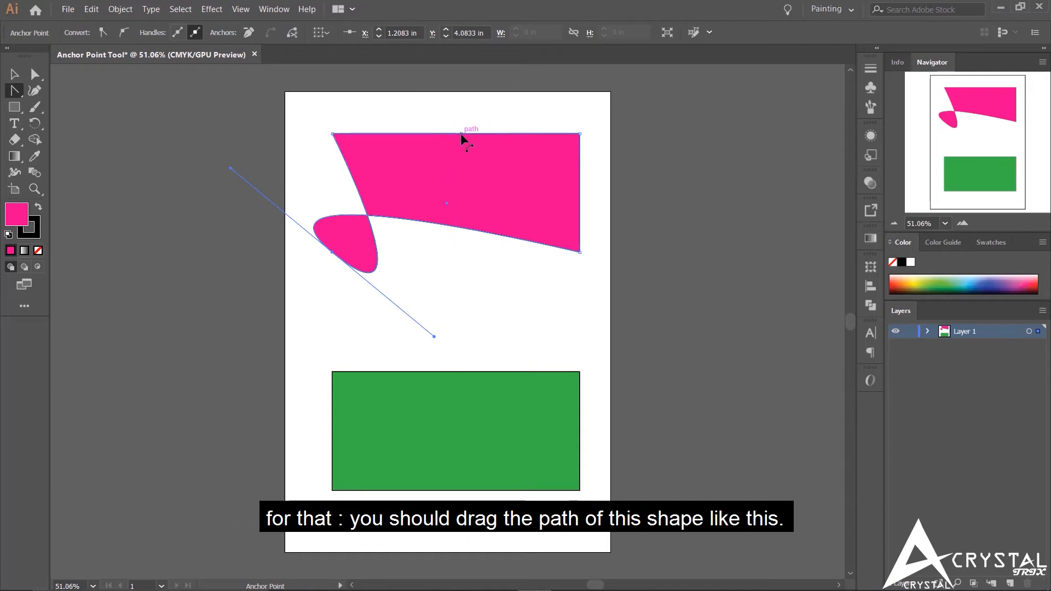
{"action": "left_click_drag", "start_coordinate": [461, 134], "coordinate": [448, 73]}
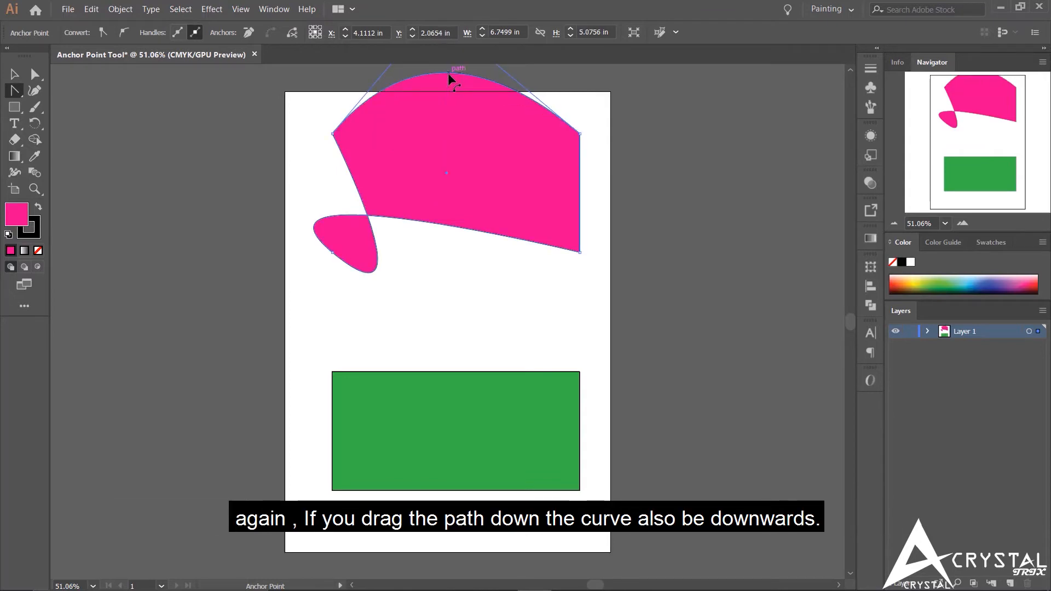
{"action": "left_click_drag", "start_coordinate": [447, 73], "coordinate": [450, 200]}
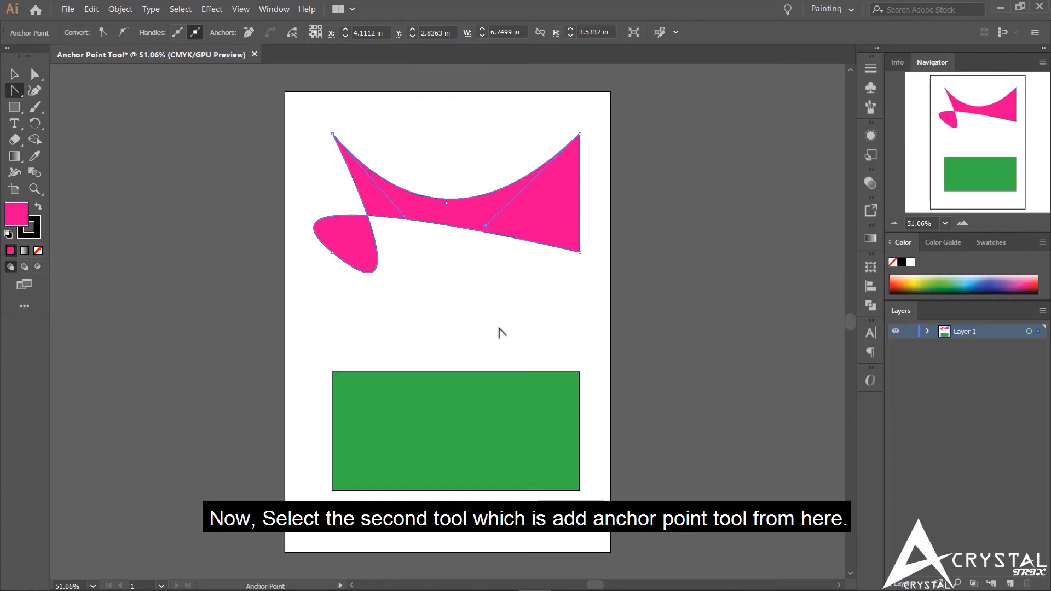
- Add four anchor points along the green rectangle's top edge with the Add Anchor Point tool
{"action": "left_click", "coordinate": [16, 97]}
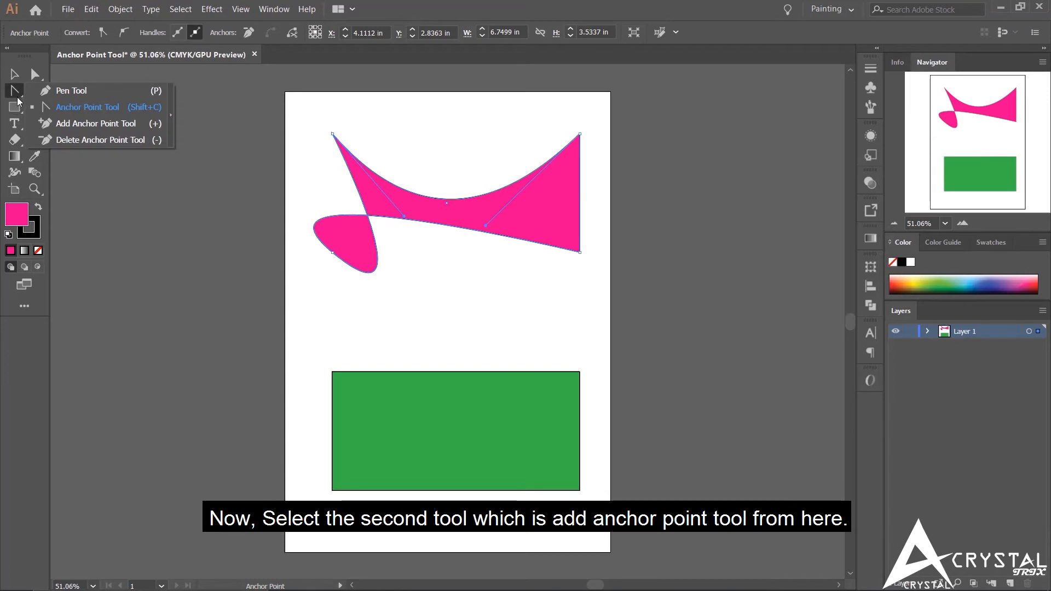
{"action": "left_click", "coordinate": [117, 125]}
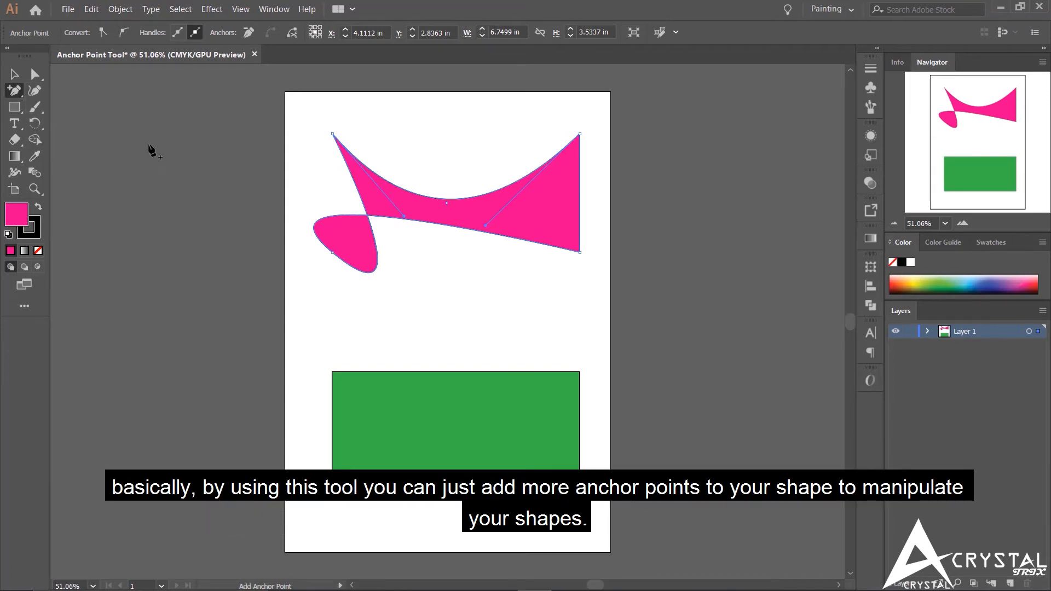
{"action": "scroll", "coordinate": [434, 336], "scroll_direction": "down", "scroll_amount": 3}
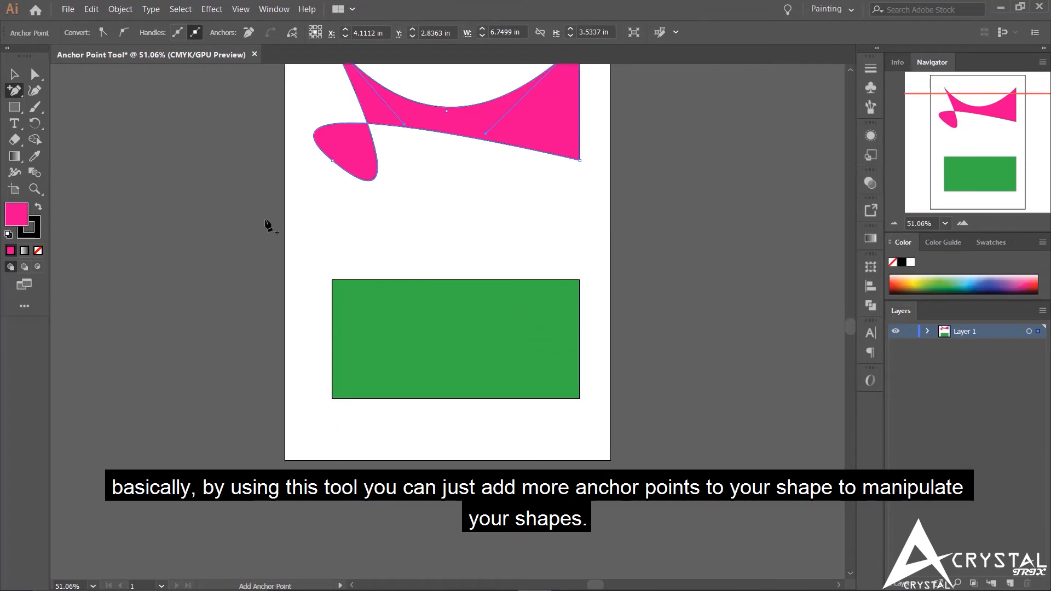
{"action": "left_click", "coordinate": [13, 94]}
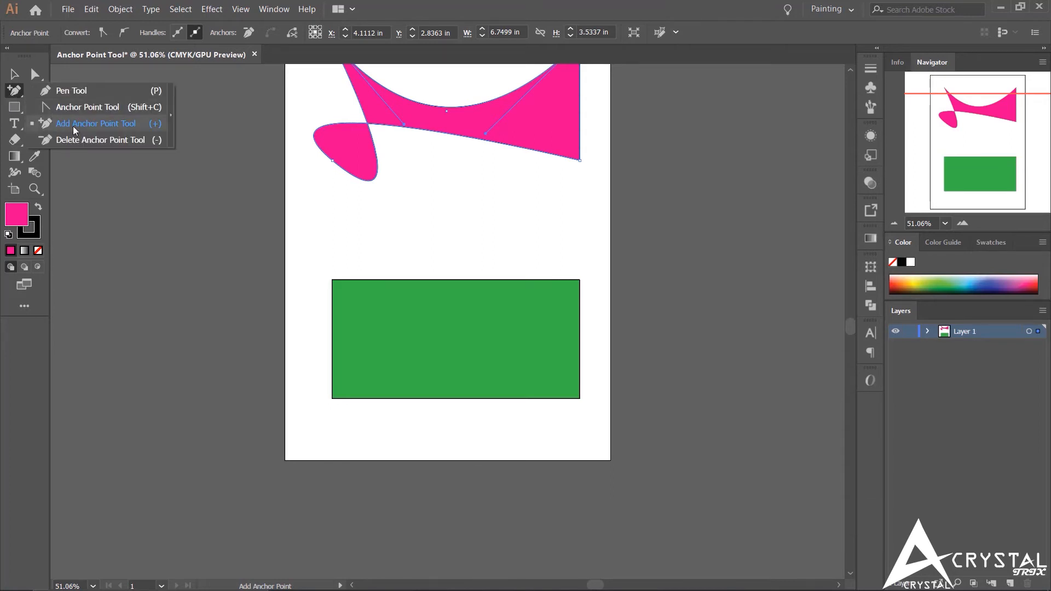
{"action": "left_click", "coordinate": [103, 124]}
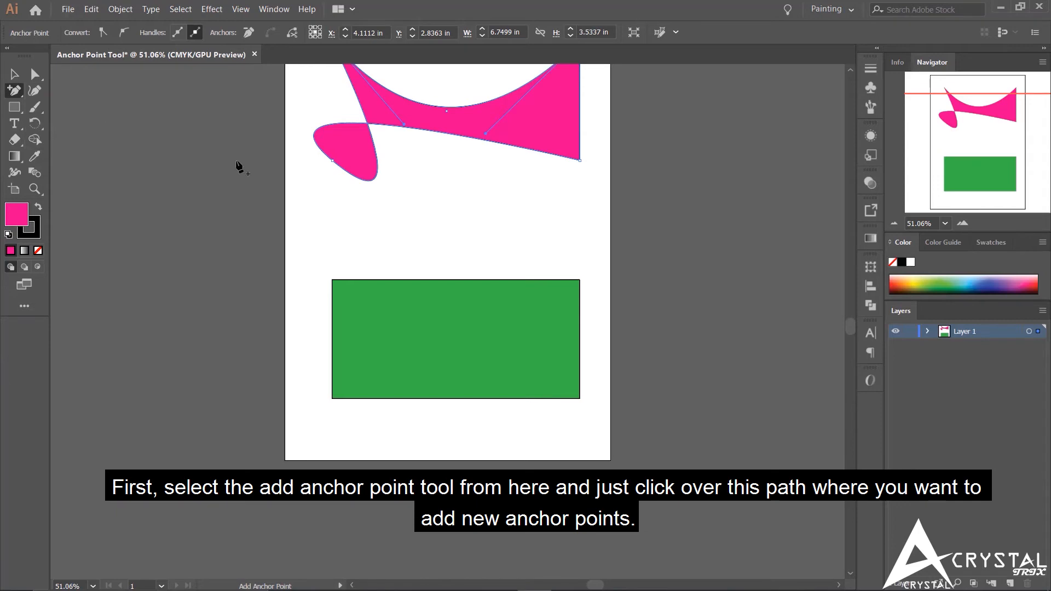
{"action": "scroll", "coordinate": [336, 317], "scroll_direction": "down", "scroll_amount": 1}
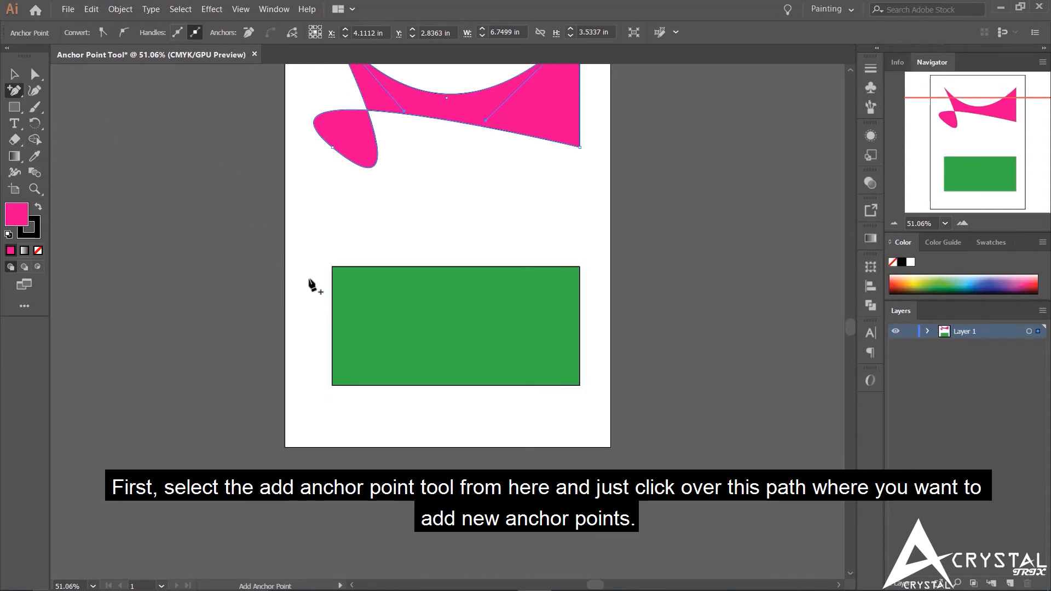
{"action": "left_click", "coordinate": [360, 266]}
{"action": "left_click", "coordinate": [401, 266]}
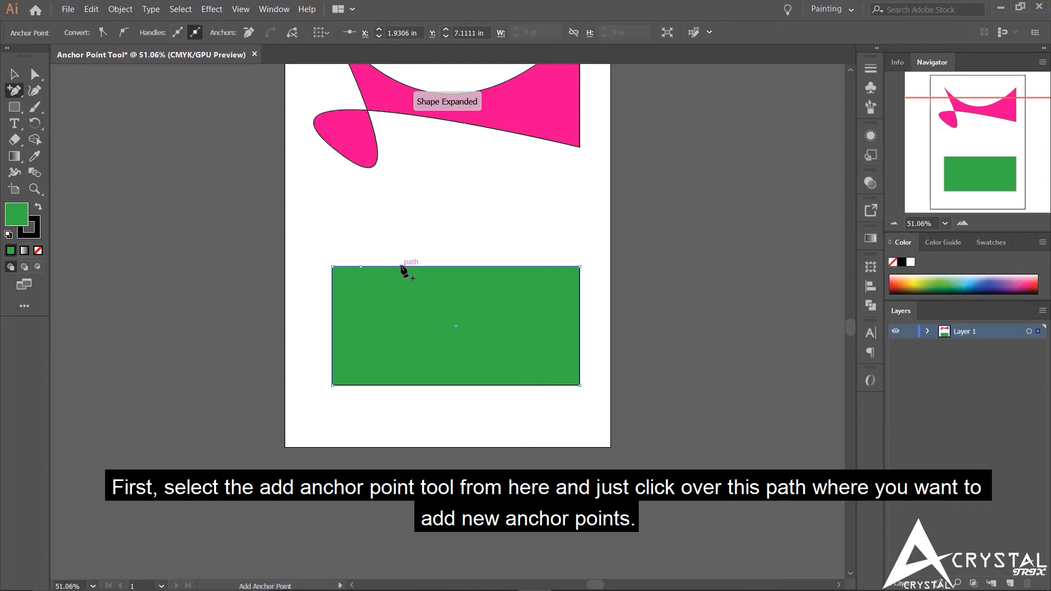
{"action": "left_click", "coordinate": [466, 267]}
{"action": "left_click", "coordinate": [535, 266]}
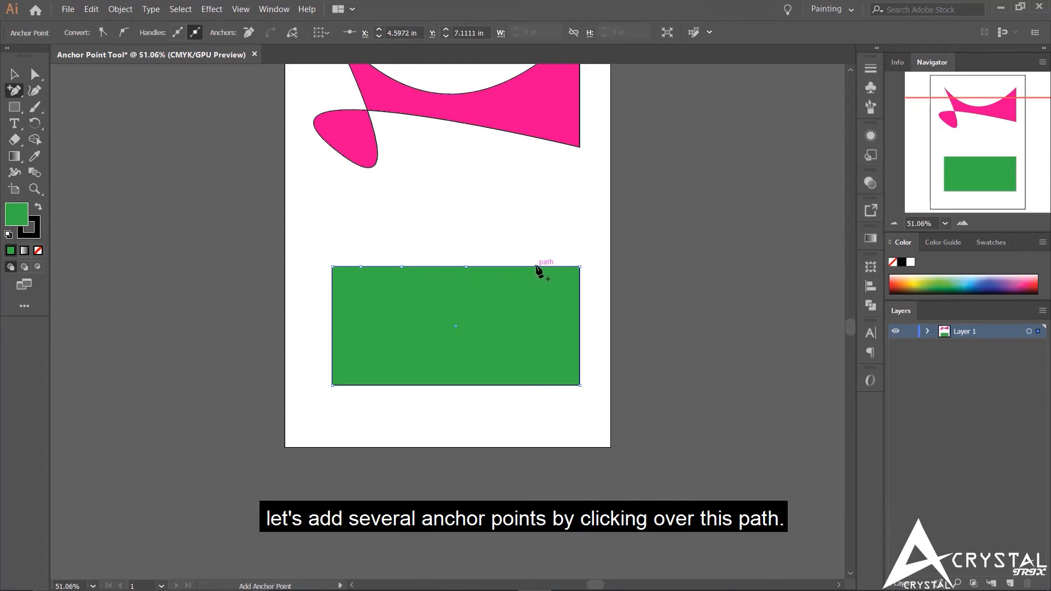
- Add three anchor points on the green rectangle's right edge, four on its bottom edge and three on its left edge
{"action": "left_click", "coordinate": [580, 298]}
{"action": "left_click", "coordinate": [580, 331]}
{"action": "left_click", "coordinate": [580, 359]}
{"action": "left_click", "coordinate": [527, 385]}
{"action": "left_click", "coordinate": [476, 385]}
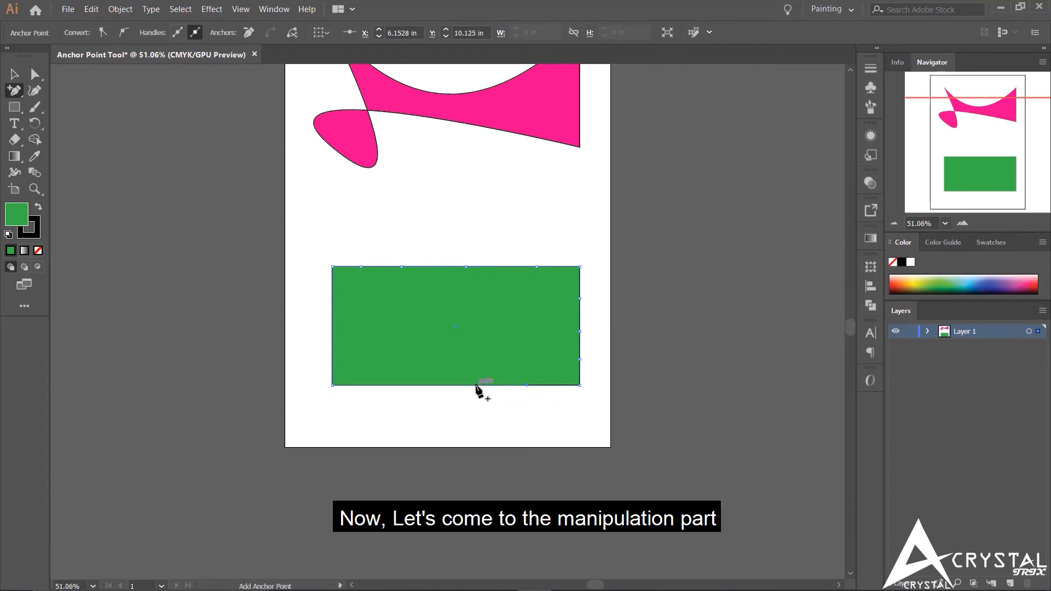
{"action": "left_click", "coordinate": [420, 385]}
{"action": "left_click", "coordinate": [379, 385]}
{"action": "left_click", "coordinate": [332, 348]}
{"action": "left_click", "coordinate": [331, 318]}
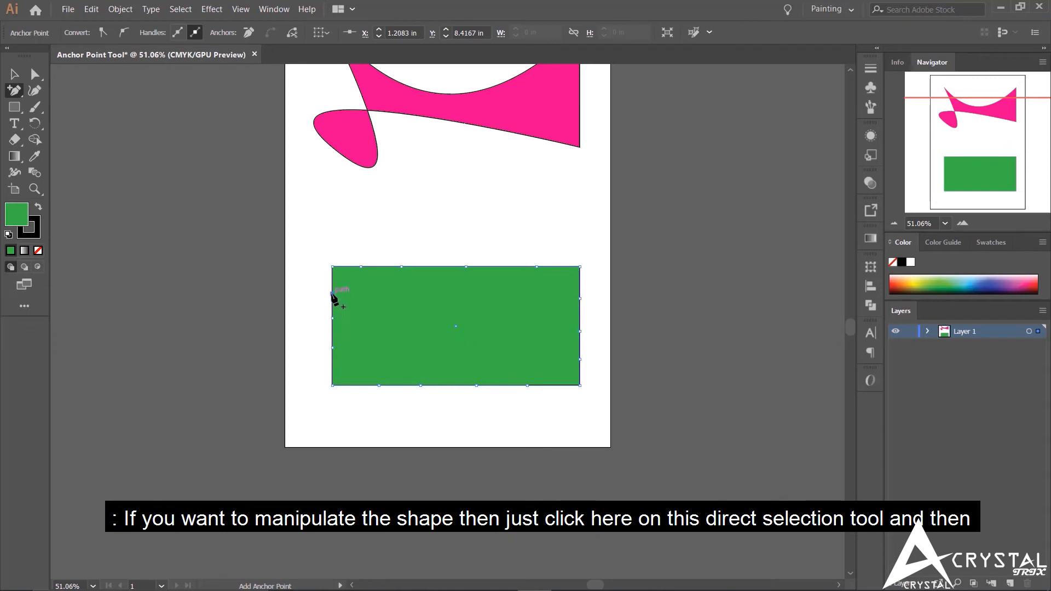
{"action": "left_click", "coordinate": [331, 293]}
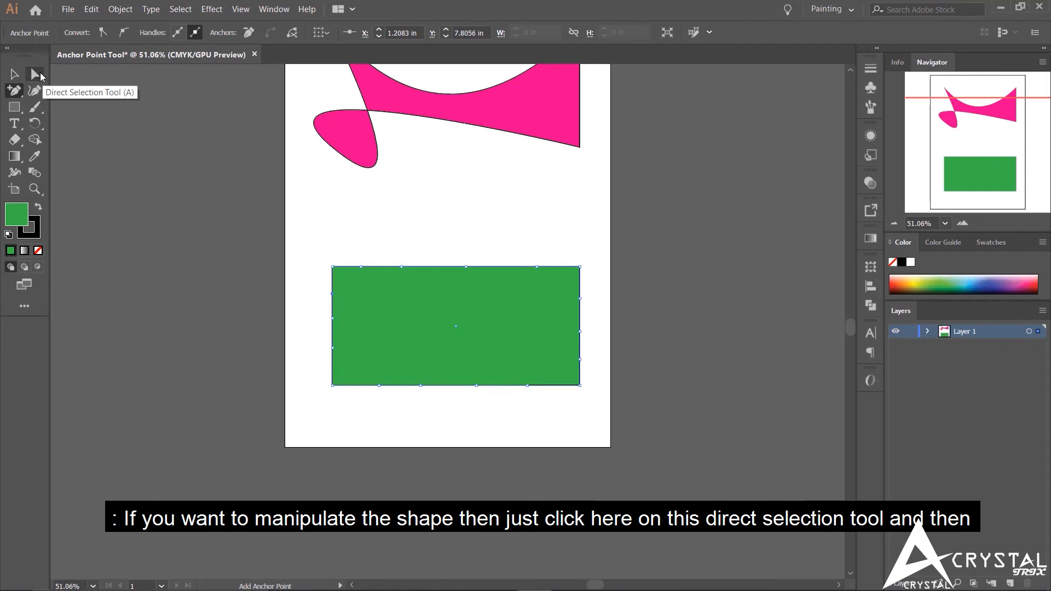
- With Direct Selection, pull the second added top-edge point upward and the leftmost added bottom-edge point downward into sharp peaks on the green shape
{"action": "left_click", "coordinate": [41, 79]}
{"action": "left_click_drag", "start_coordinate": [402, 267], "coordinate": [408, 217]}
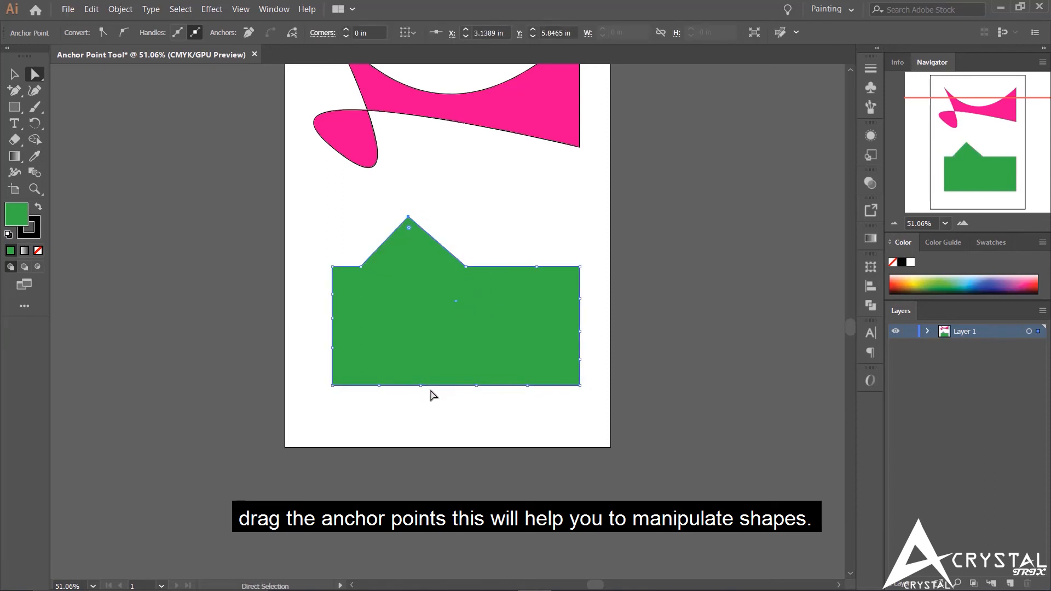
{"action": "left_click_drag", "start_coordinate": [377, 387], "coordinate": [378, 436]}
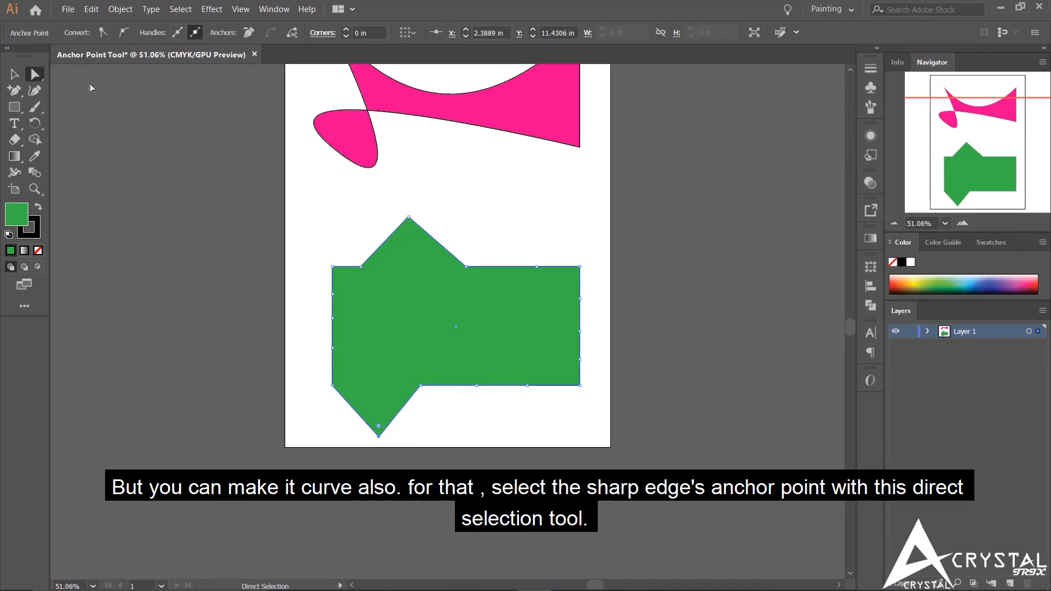
- Round the green shape's upper peak to a radius of about 1.36 in and pull the right edge's upper middle segment outward past the page
{"action": "left_click", "coordinate": [410, 218]}
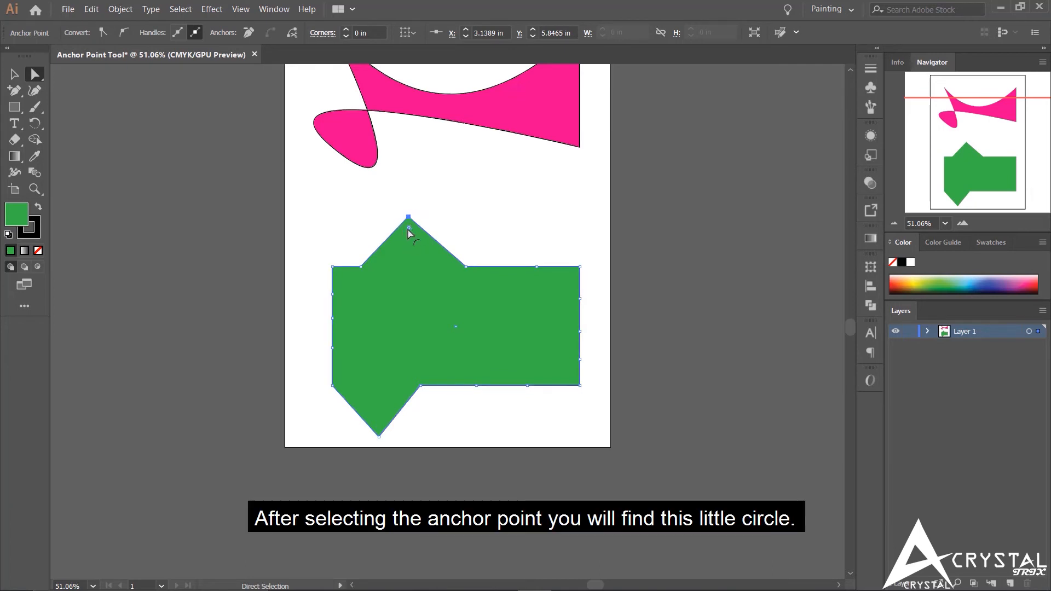
{"action": "left_click_drag", "start_coordinate": [409, 231], "coordinate": [412, 291]}
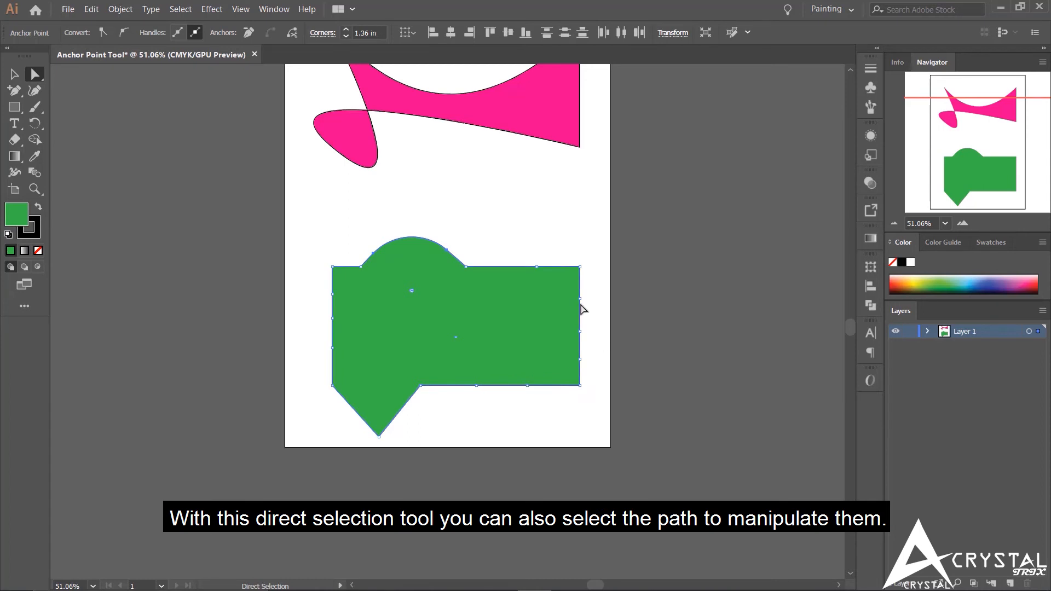
{"action": "left_click_drag", "start_coordinate": [581, 319], "coordinate": [648, 315]}
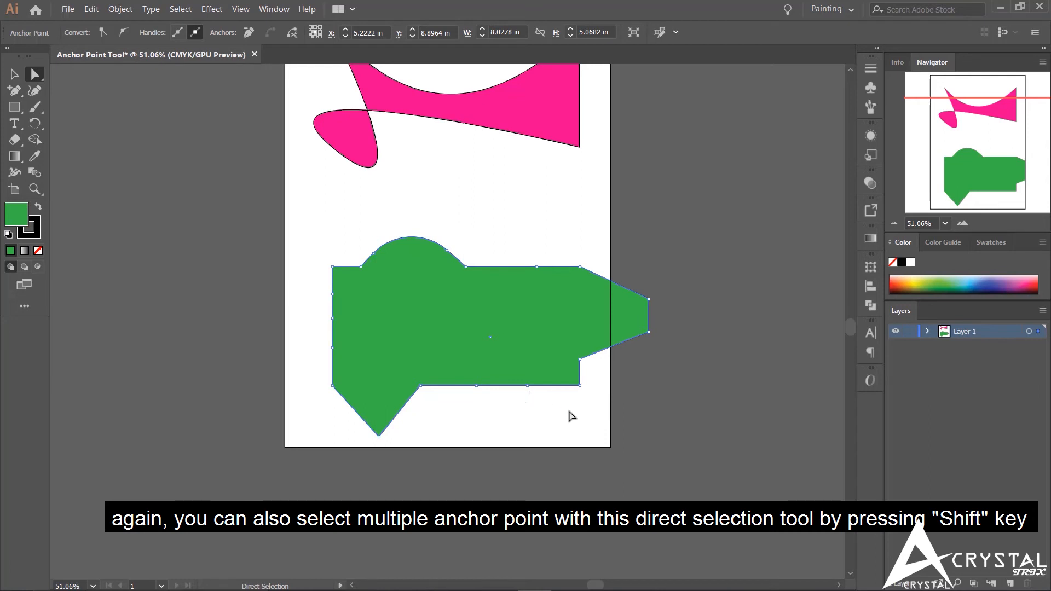
- Select the two rightmost added anchor points on the green shape's bottom edge together and move them downward
{"action": "left_click", "coordinate": [244, 327]}
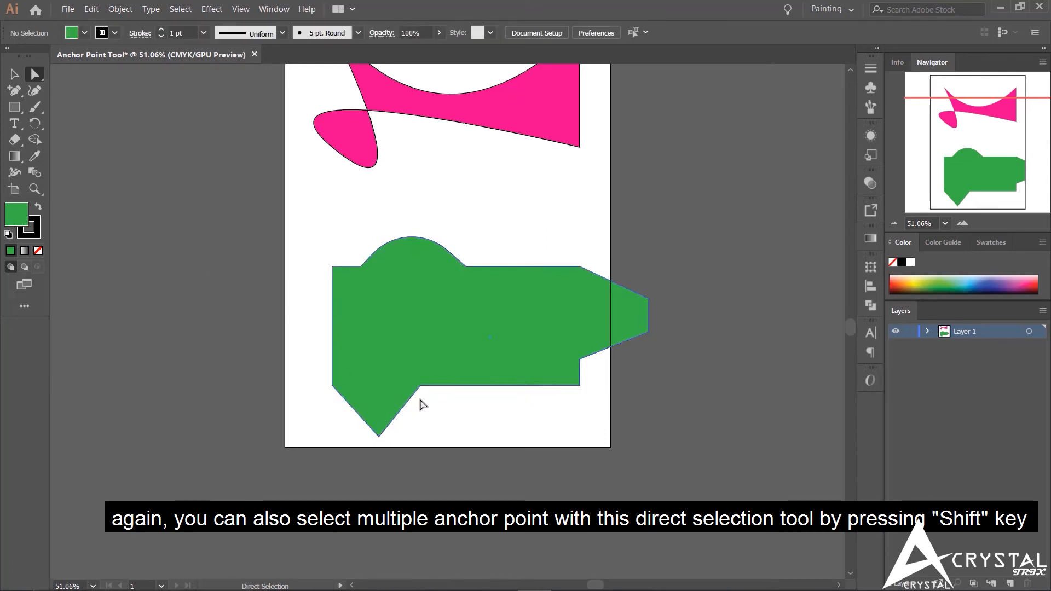
{"action": "left_click", "coordinate": [510, 385]}
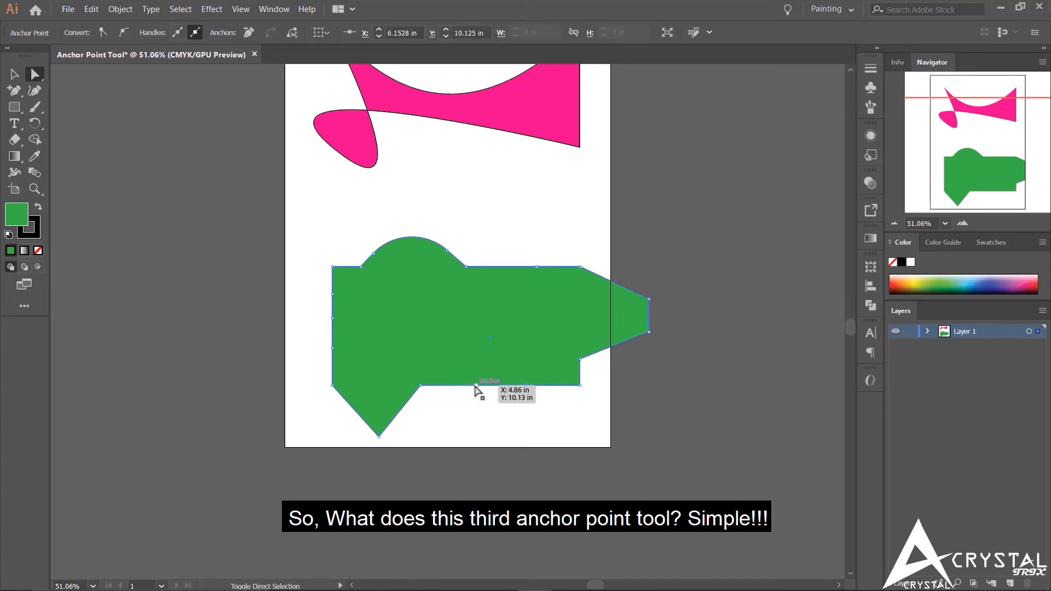
{"action": "left_click_drag", "start_coordinate": [500, 386], "coordinate": [499, 422]}
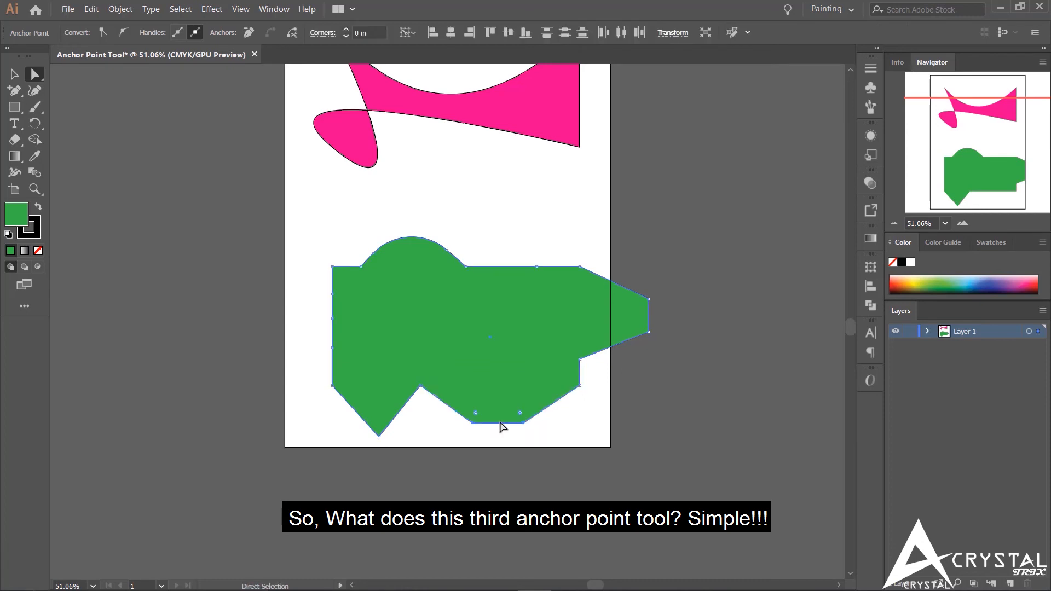
- With the Delete Anchor Point tool, remove the two anchor points that form the rounded upper bump of the green shape
{"action": "left_click", "coordinate": [14, 90]}
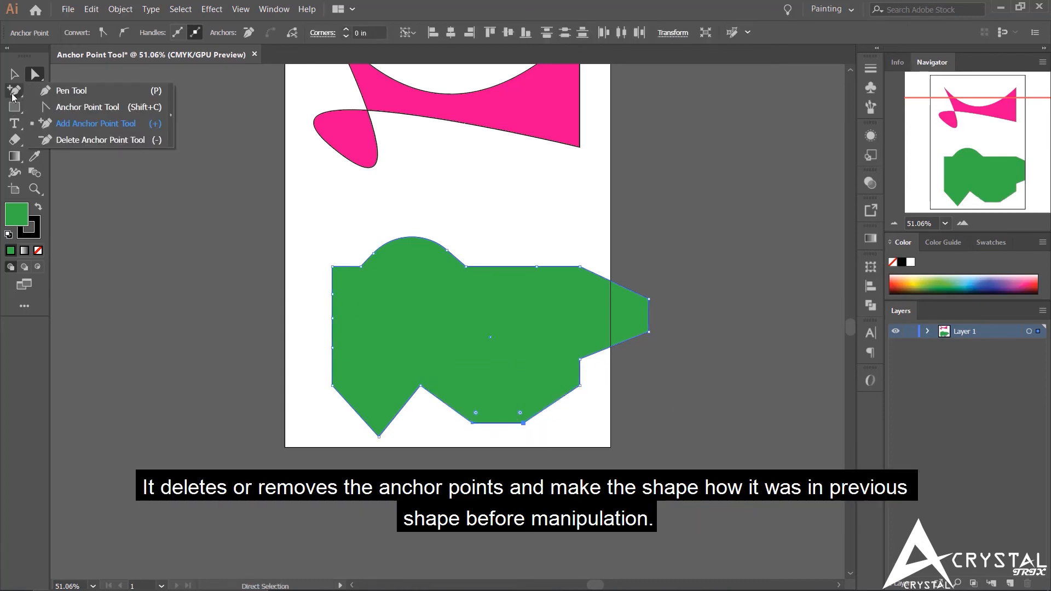
{"action": "left_click", "coordinate": [110, 144]}
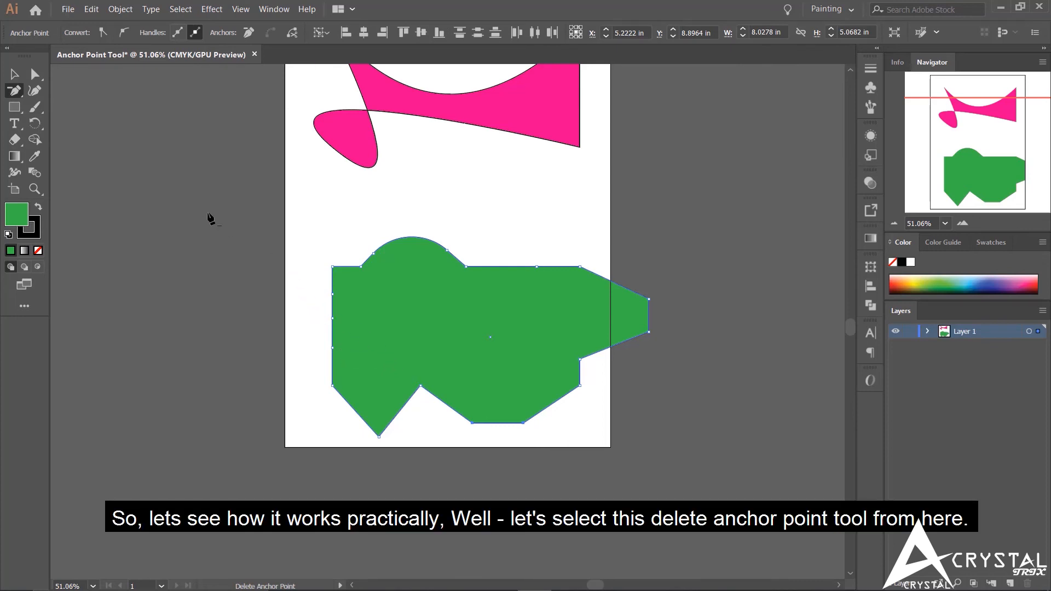
{"action": "left_click", "coordinate": [14, 91]}
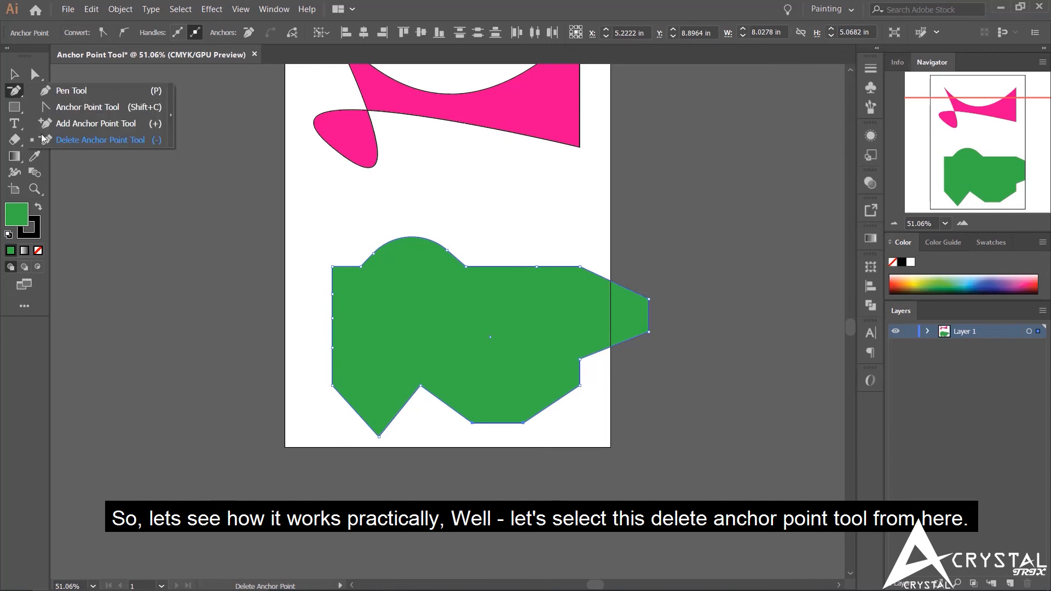
{"action": "left_click", "coordinate": [92, 141]}
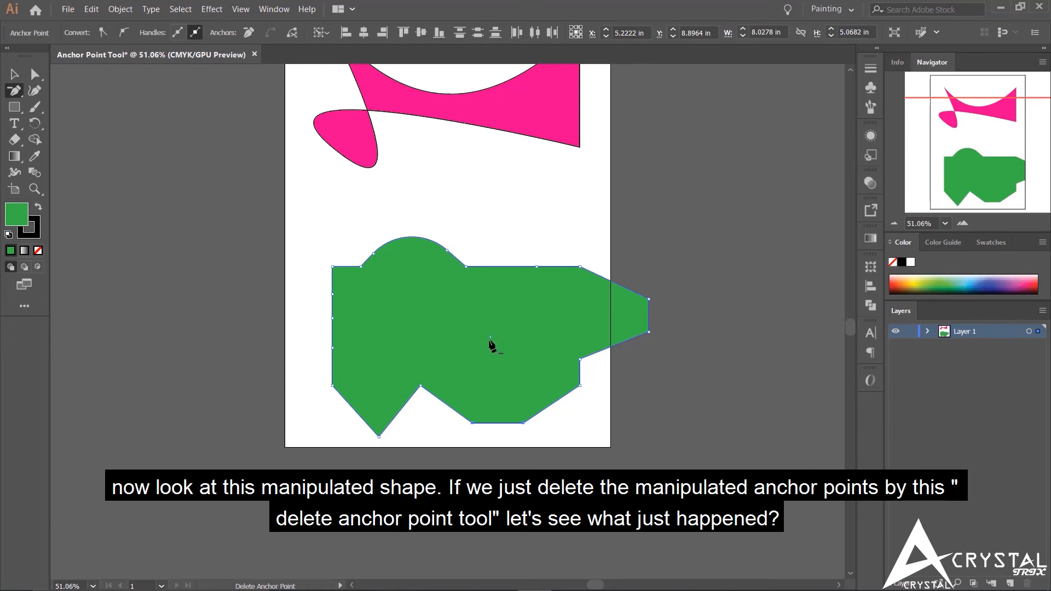
{"action": "left_click", "coordinate": [447, 251]}
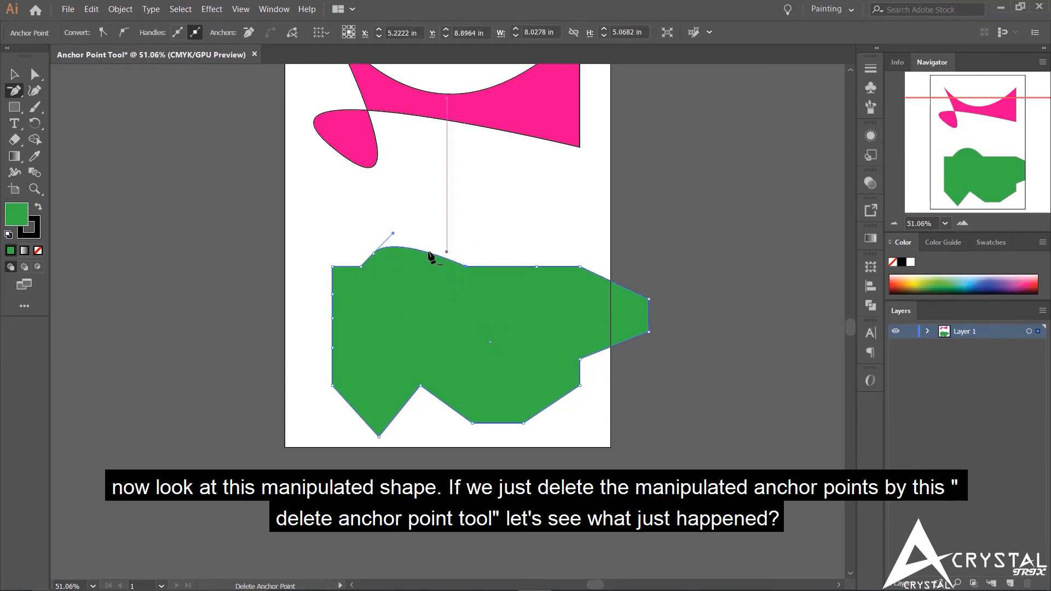
{"action": "left_click", "coordinate": [374, 255]}
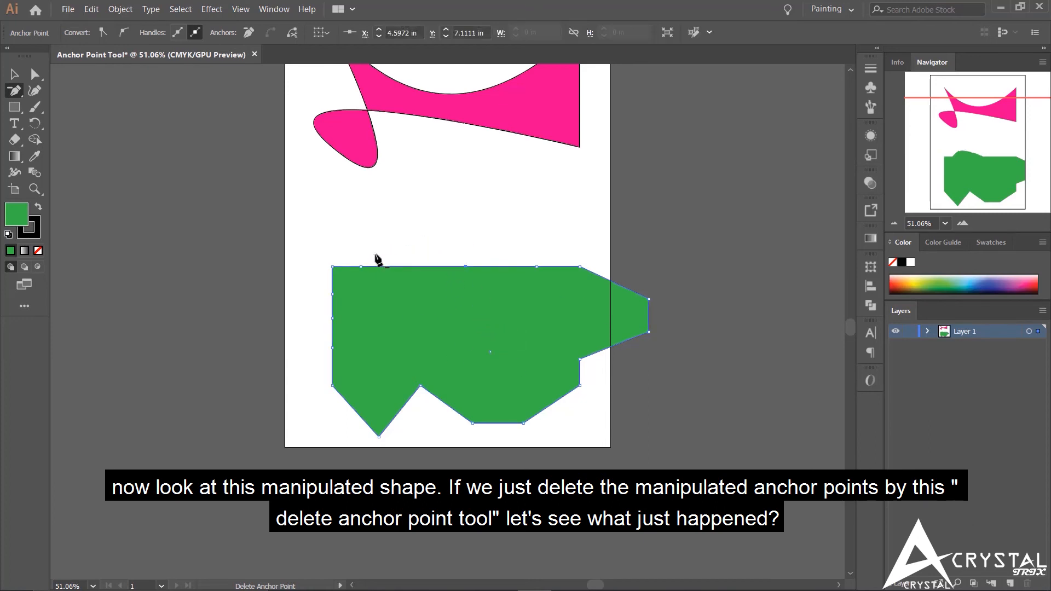
- Delete the two outermost anchor points of the green shape's right bulge and the three pulled-down anchor points along its bottom edge
{"action": "left_click", "coordinate": [648, 300]}
{"action": "left_click", "coordinate": [648, 332]}
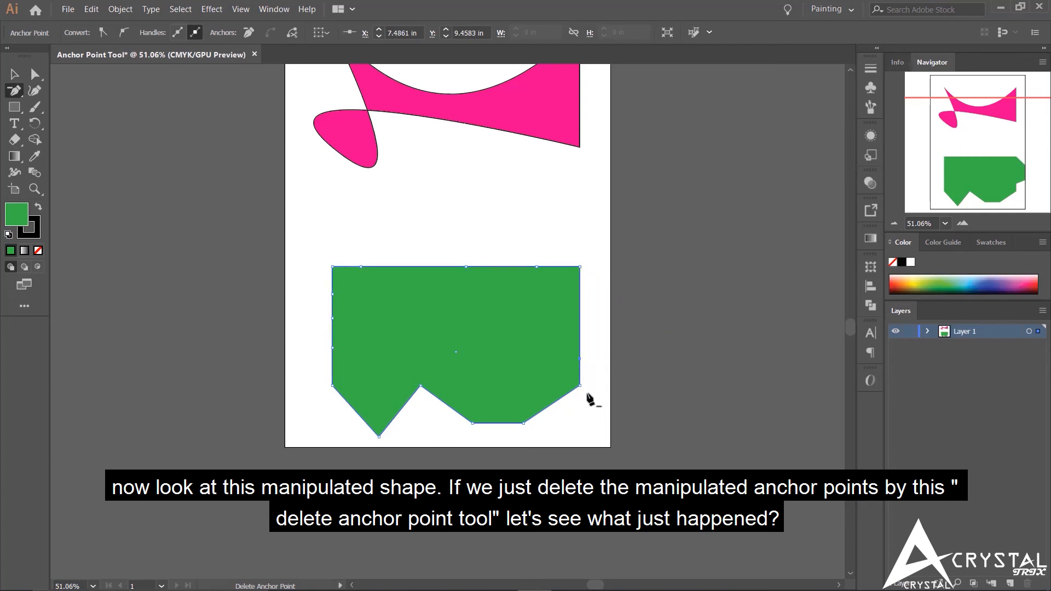
{"action": "left_click", "coordinate": [524, 422]}
{"action": "left_click", "coordinate": [472, 422]}
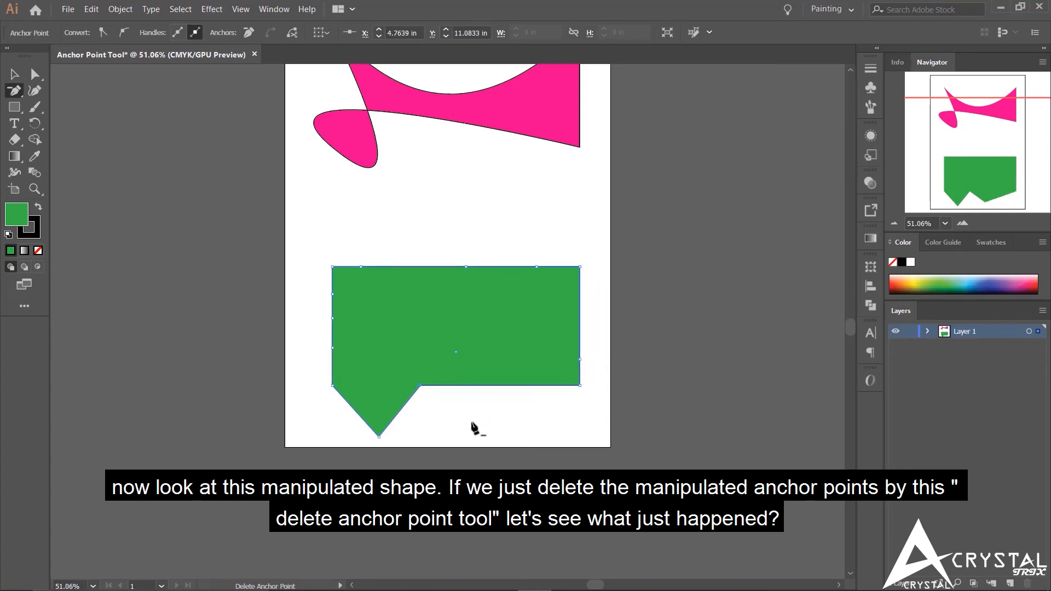
{"action": "left_click", "coordinate": [379, 436]}
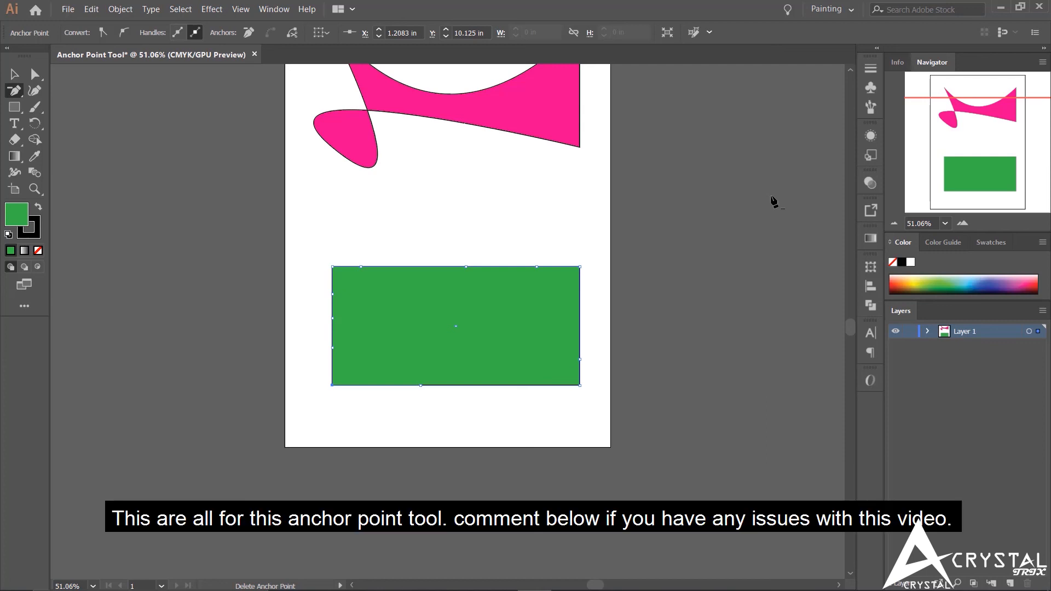
{"action": "left_click", "coordinate": [982, 92]}
{"action": "left_click", "coordinate": [980, 164]}
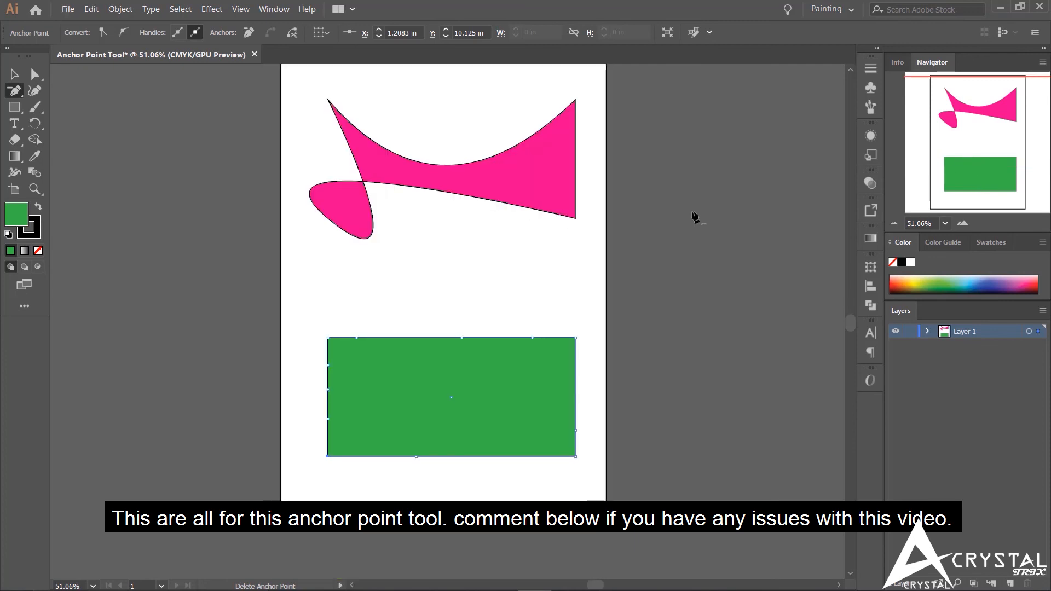
{"action": "left_click", "coordinate": [957, 97]}
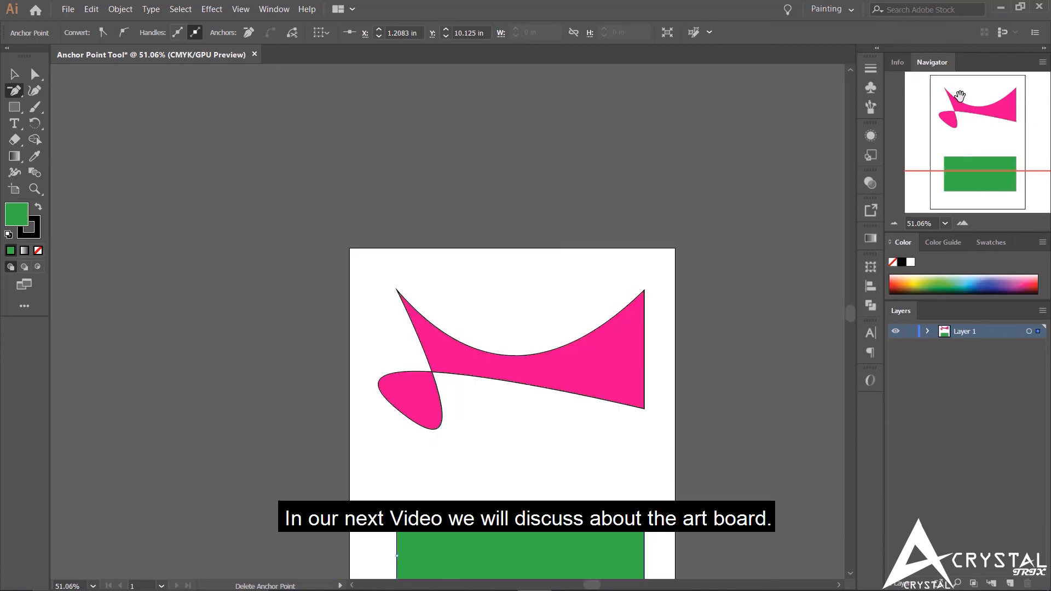
{"action": "left_click", "coordinate": [986, 131]}
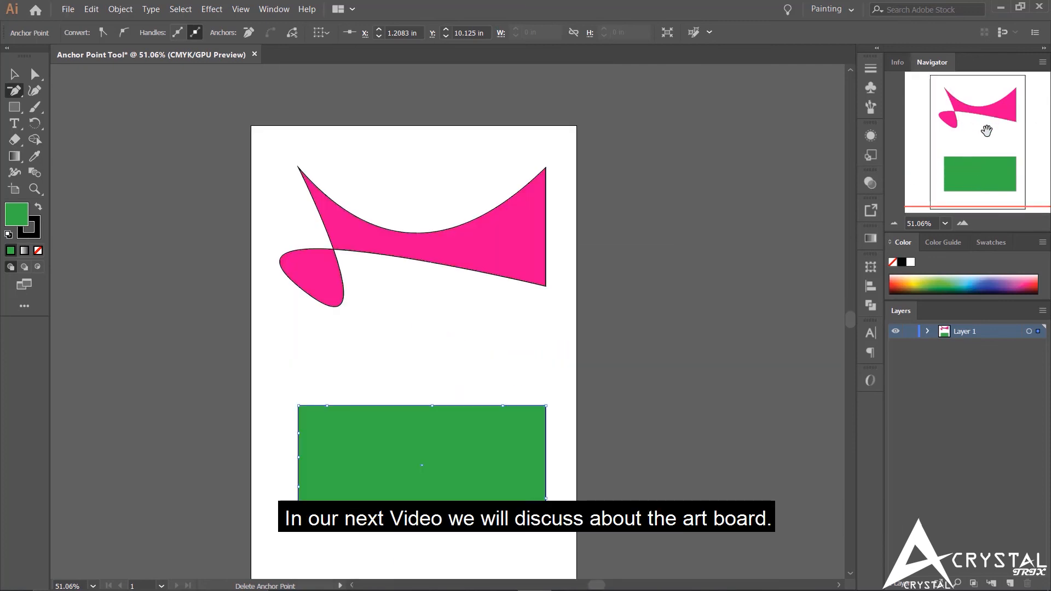